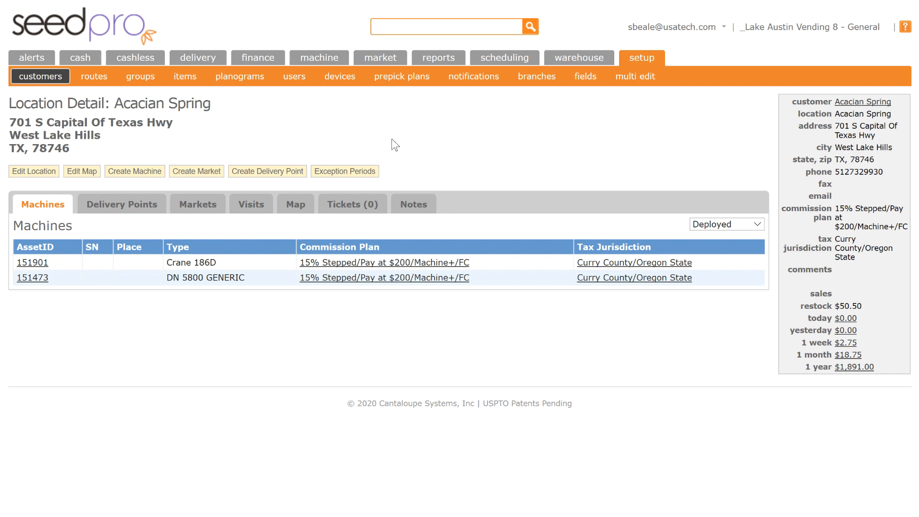
Show the exception periods of the Acacian Spring location and look through the available forecast options.
{"action": "left_click", "coordinate": [344, 177]}
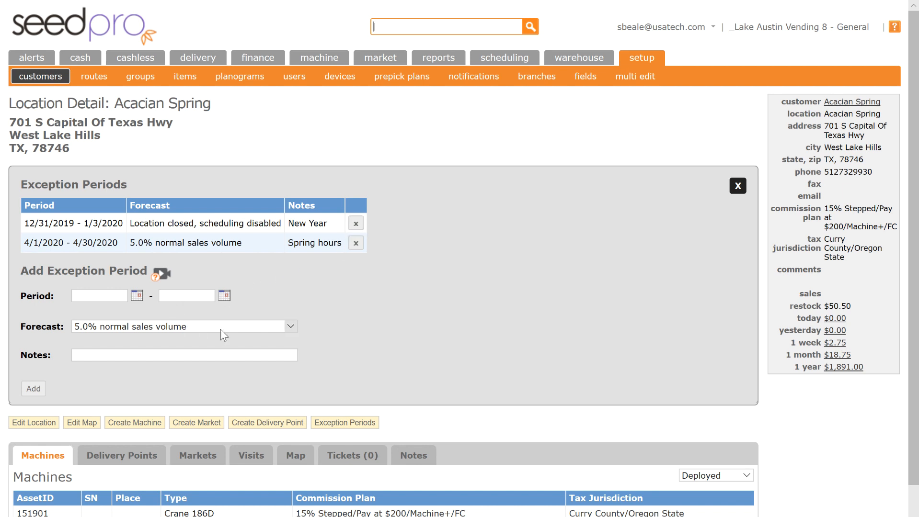
{"action": "left_click", "coordinate": [180, 327]}
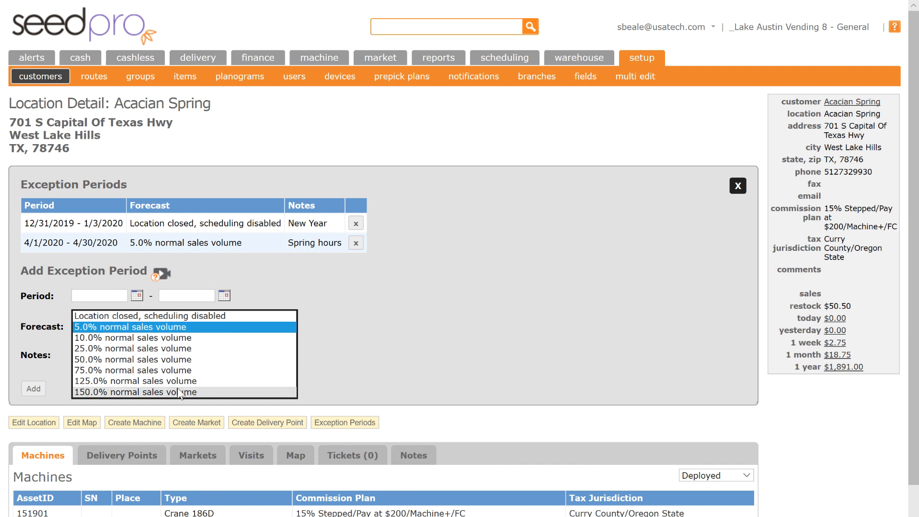
{"action": "left_click", "coordinate": [365, 324]}
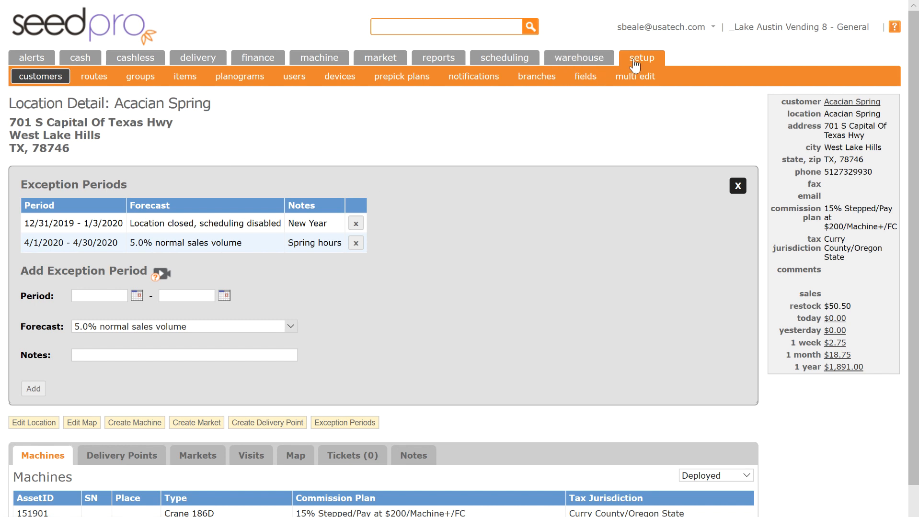
Open the import/export page for locations from the customer setup and review the exportable fields.
{"action": "left_click", "coordinate": [37, 78]}
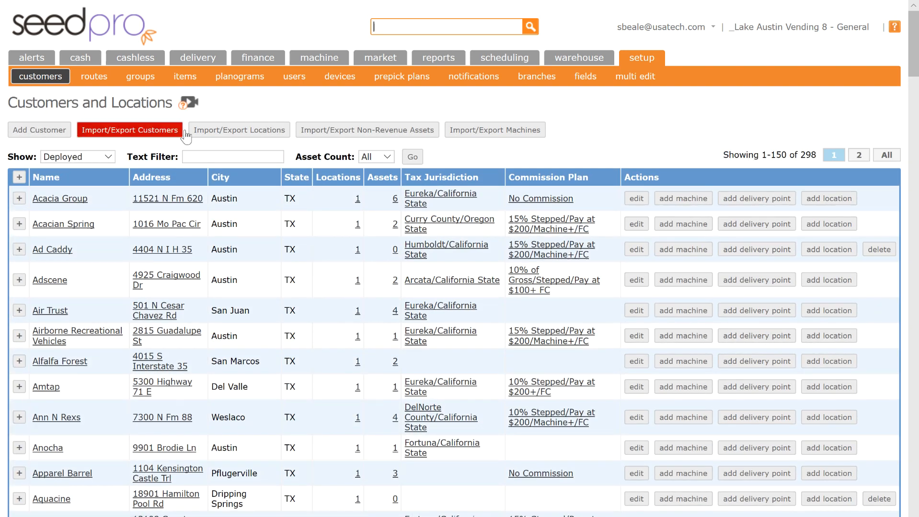
{"action": "left_click", "coordinate": [262, 137]}
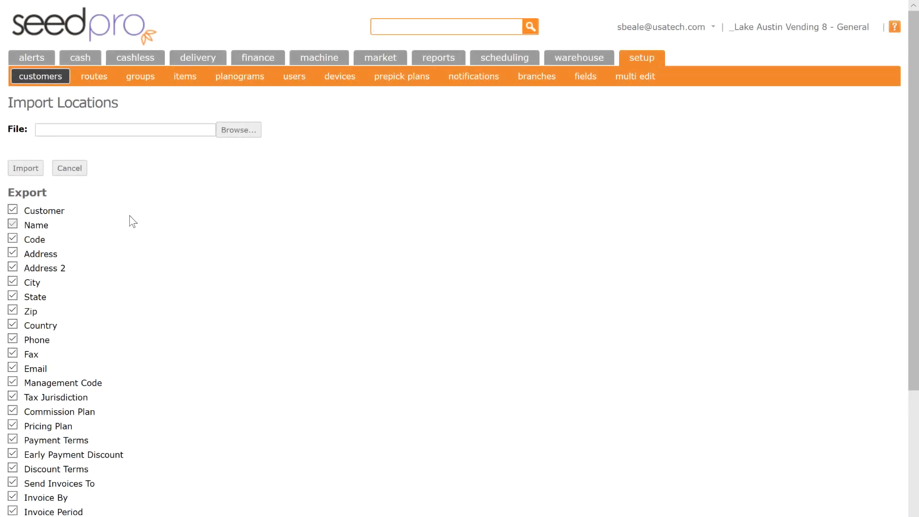
{"action": "scroll", "coordinate": [129, 216], "scroll_direction": "down", "scroll_amount": 4}
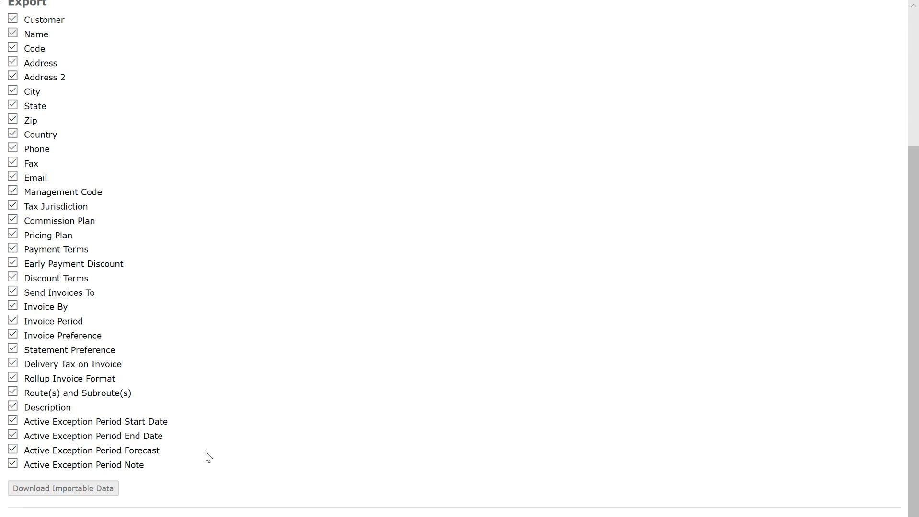
{"action": "scroll", "coordinate": [205, 455], "scroll_direction": "up", "scroll_amount": 4}
{"action": "scroll", "coordinate": [206, 455], "scroll_direction": "down", "scroll_amount": 4}
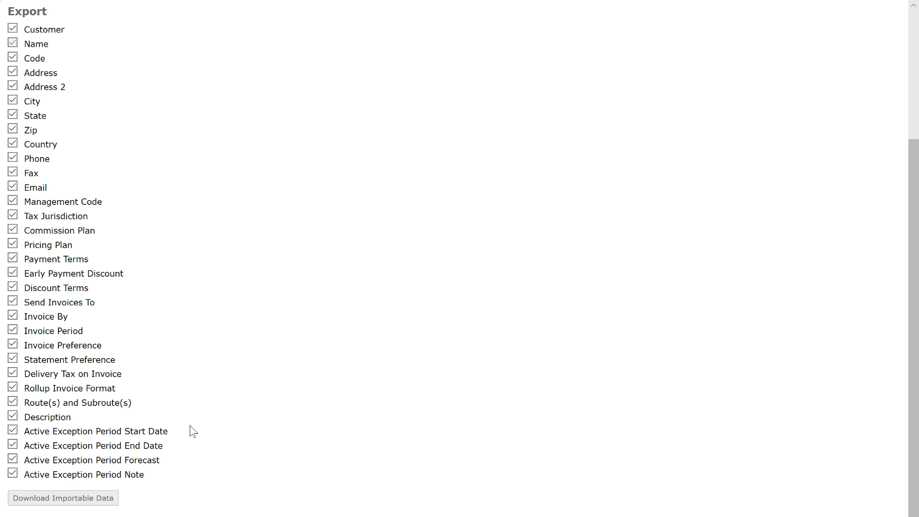
{"action": "scroll", "coordinate": [193, 432], "scroll_direction": "up", "scroll_amount": 3}
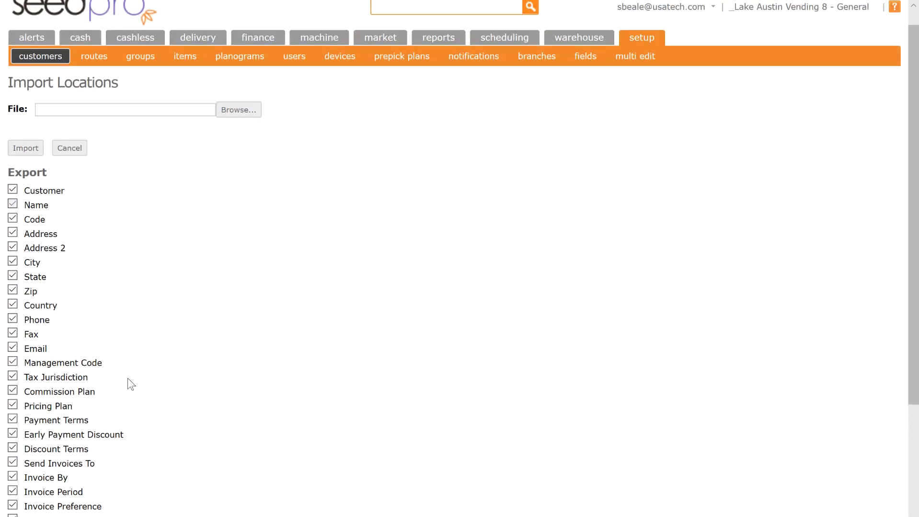
Limit the export to Customer, Name and the Active Exception Period start date, end date, forecast and note, excluding all fields from Code through Description.
{"action": "left_click", "coordinate": [13, 219]}
{"action": "left_click", "coordinate": [13, 234]}
{"action": "left_click", "coordinate": [13, 247]}
{"action": "left_click", "coordinate": [13, 262]}
{"action": "left_click", "coordinate": [13, 276]}
{"action": "left_click", "coordinate": [13, 290]}
{"action": "left_click", "coordinate": [13, 305]}
{"action": "left_click", "coordinate": [13, 319]}
{"action": "left_click", "coordinate": [13, 334]}
{"action": "left_click", "coordinate": [13, 348]}
{"action": "left_click", "coordinate": [13, 362]}
{"action": "left_click", "coordinate": [13, 377]}
{"action": "left_click", "coordinate": [13, 391]}
{"action": "left_click", "coordinate": [13, 405]}
{"action": "left_click", "coordinate": [13, 420]}
{"action": "left_click", "coordinate": [13, 434]}
{"action": "left_click", "coordinate": [13, 448]}
{"action": "left_click", "coordinate": [13, 463]}
{"action": "left_click", "coordinate": [13, 477]}
{"action": "left_click", "coordinate": [13, 491]}
{"action": "left_click", "coordinate": [13, 506]}
{"action": "scroll", "coordinate": [142, 445], "scroll_direction": "down", "scroll_amount": 4}
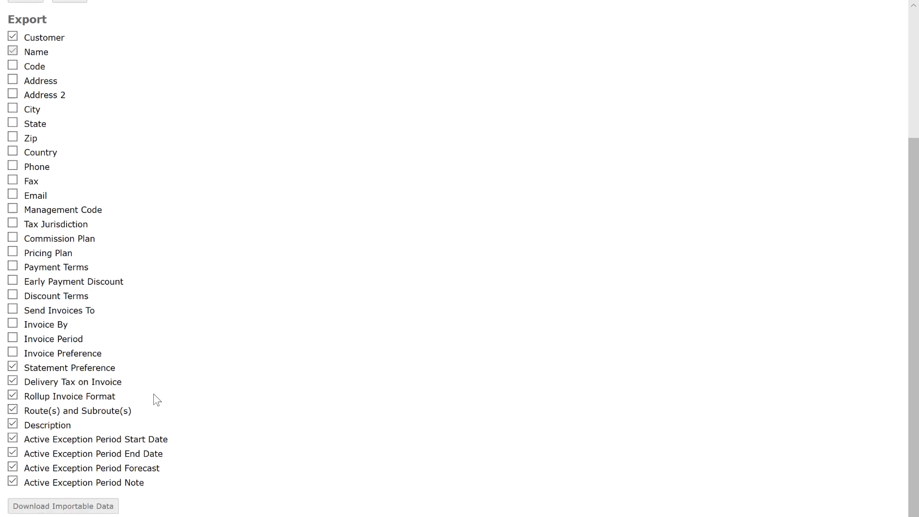
{"action": "left_click", "coordinate": [13, 348]}
{"action": "left_click", "coordinate": [13, 363]}
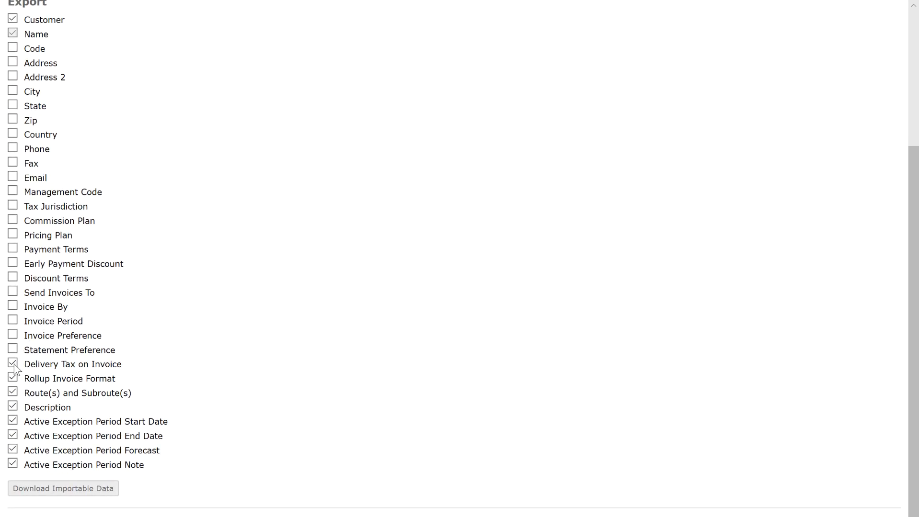
{"action": "left_click", "coordinate": [13, 377]}
{"action": "left_click", "coordinate": [13, 391]}
{"action": "left_click", "coordinate": [13, 406]}
Download the importable location data and open LocationsImportExample.xlsx in Excel.
{"action": "left_click", "coordinate": [63, 492]}
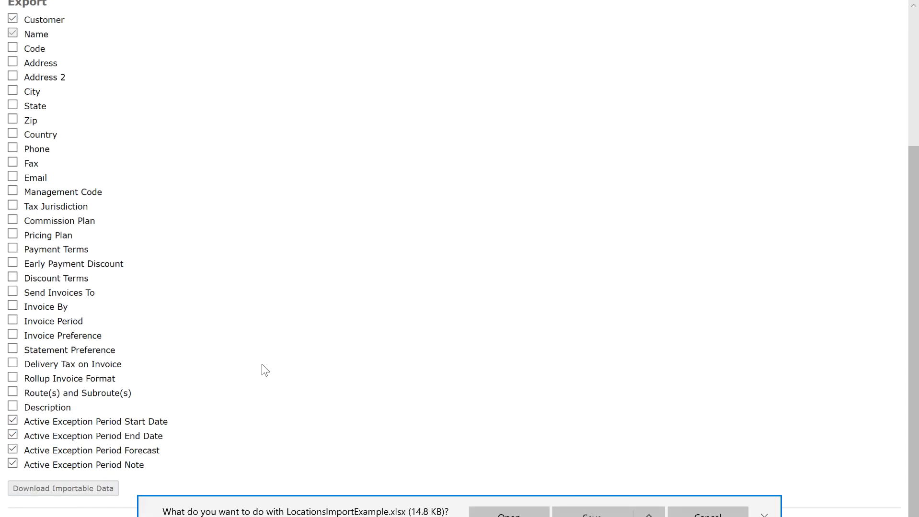
{"action": "left_click", "coordinate": [508, 511]}
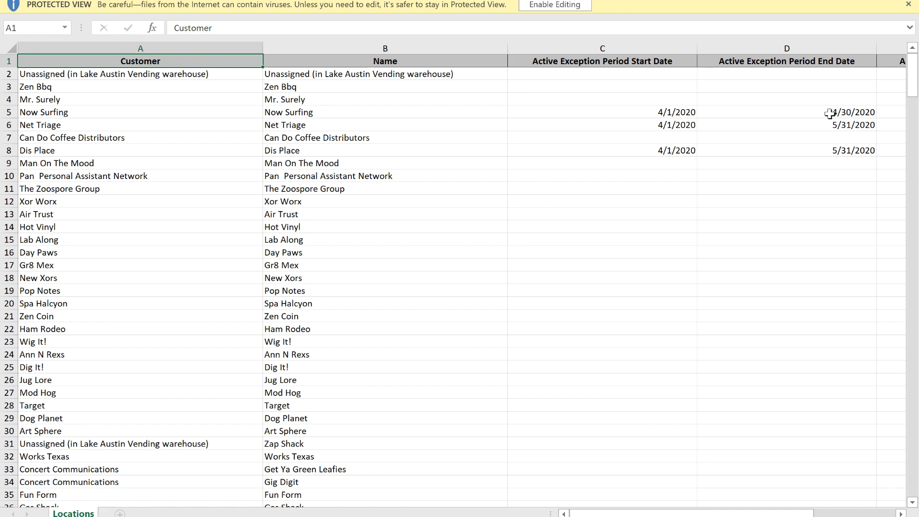
{"action": "mouse_move", "coordinate": [696, 515]}
{"action": "left_mouse_down"}
{"action": "mouse_move", "coordinate": [716, 515]}
{"action": "mouse_move", "coordinate": [695, 515]}
{"action": "left_mouse_up"}
{"action": "scroll", "coordinate": [669, 263], "scroll_direction": "down", "scroll_amount": 3}
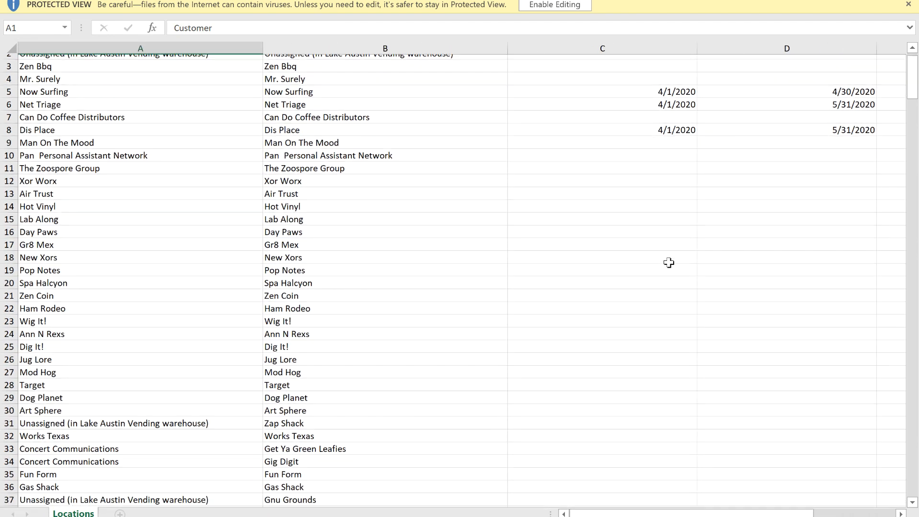
{"action": "scroll", "coordinate": [668, 263], "scroll_direction": "up", "scroll_amount": 3}
{"action": "scroll", "coordinate": [668, 263], "scroll_direction": "up", "scroll_amount": 1}
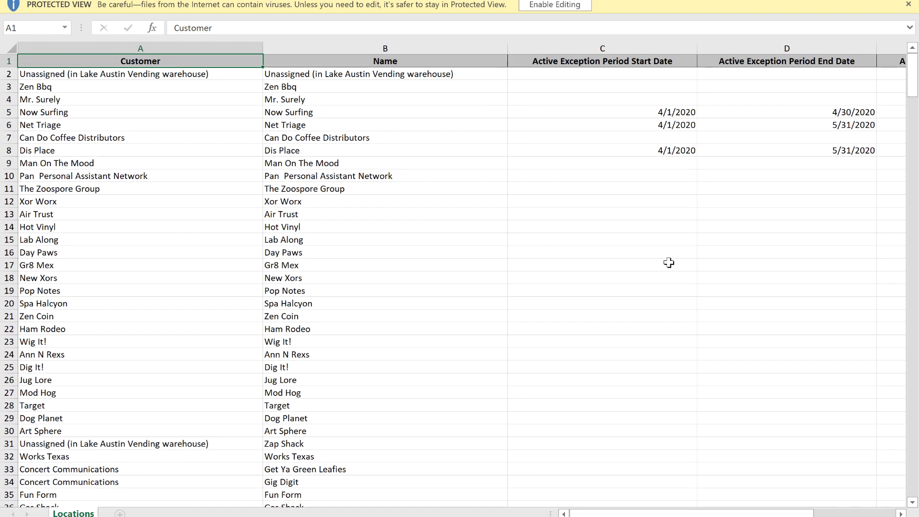
Set the Active Exception Period End Date for Dis Place to 5/15/2020.
{"action": "left_click", "coordinate": [816, 192]}
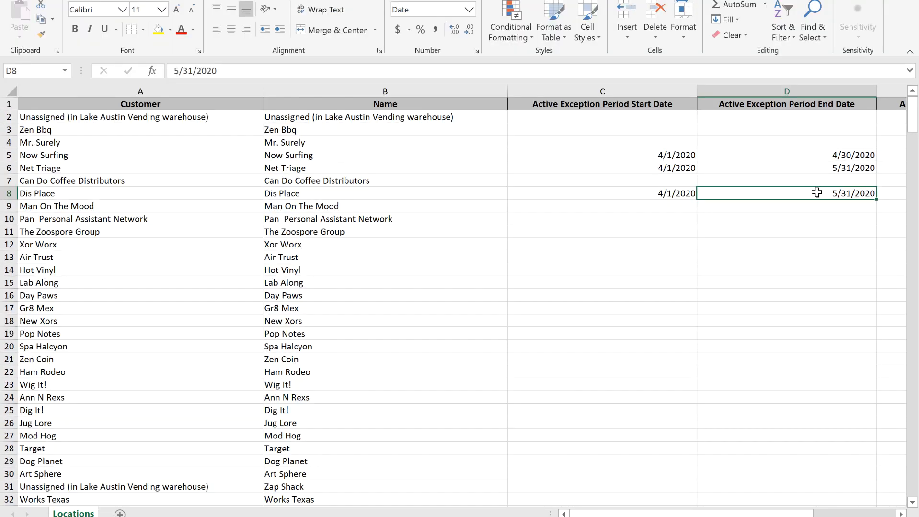
{"action": "type", "text": "5/"}
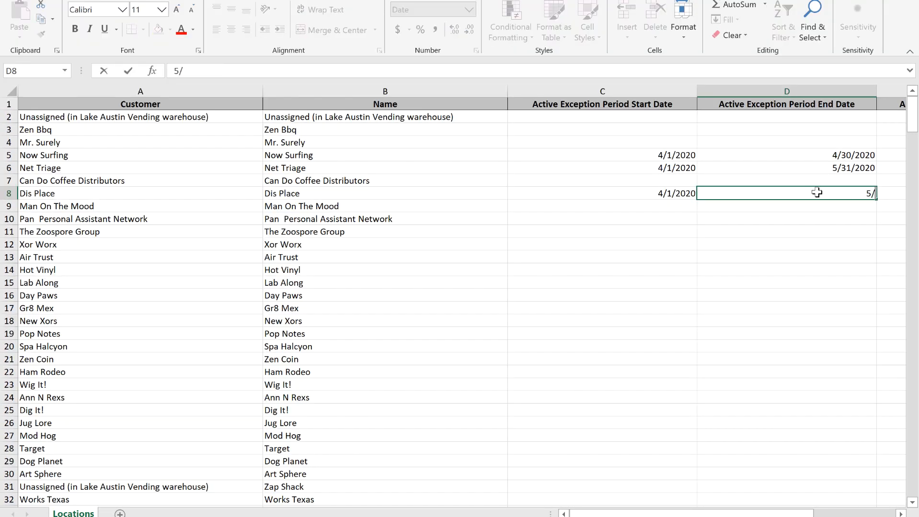
{"action": "type", "text": "15/2020"}
{"action": "left_click", "coordinate": [683, 180]}
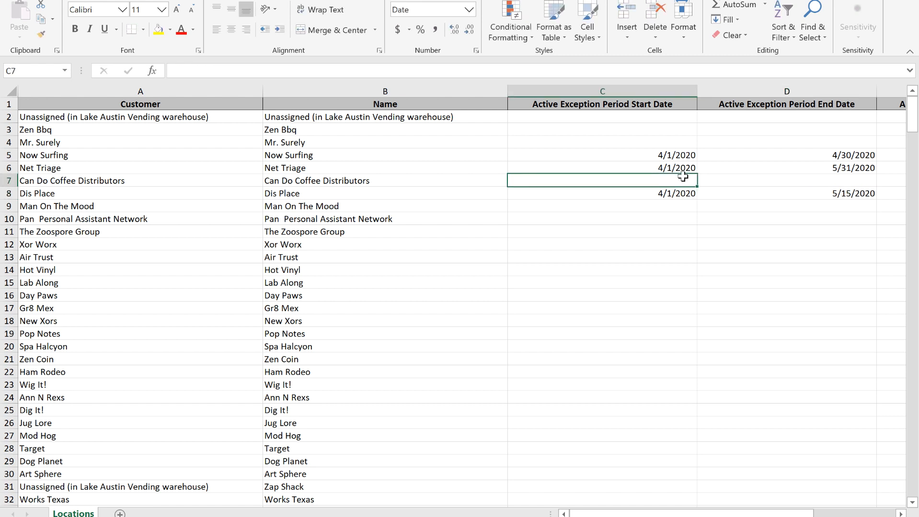
Enter an active exception period for Zen Bbq starting 3/1/2020 and ending 5/15/2020.
{"action": "left_click", "coordinate": [670, 132]}
{"action": "key", "text": "ctrl+c"}
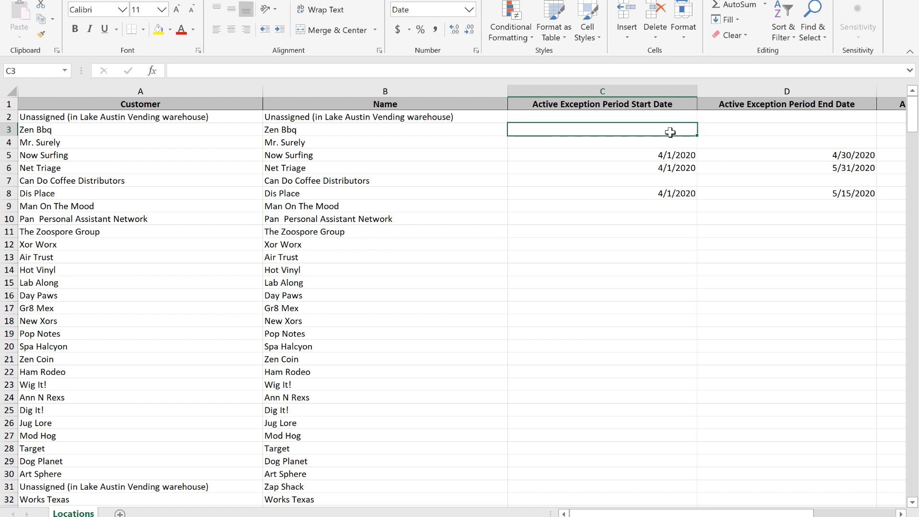
{"action": "type", "text": "3/1/"}
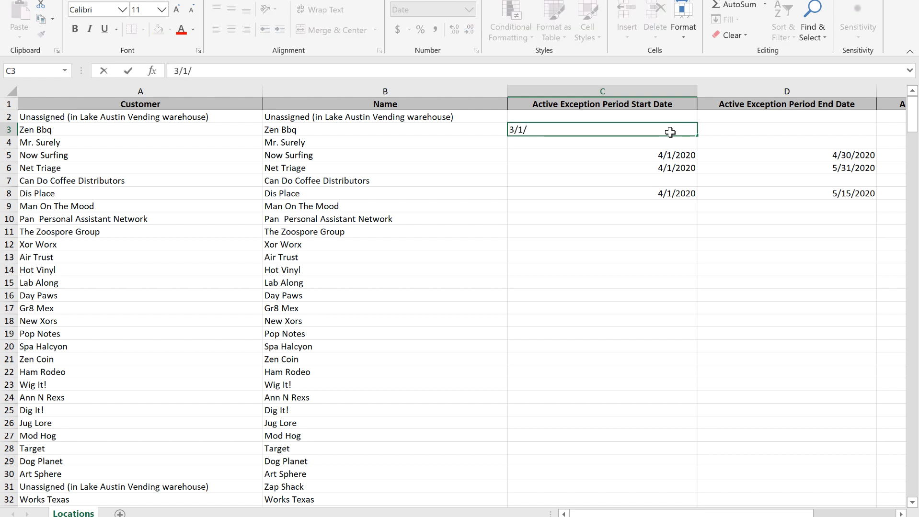
{"action": "type", "text": "2020"}
{"action": "key", "text": "Tab"}
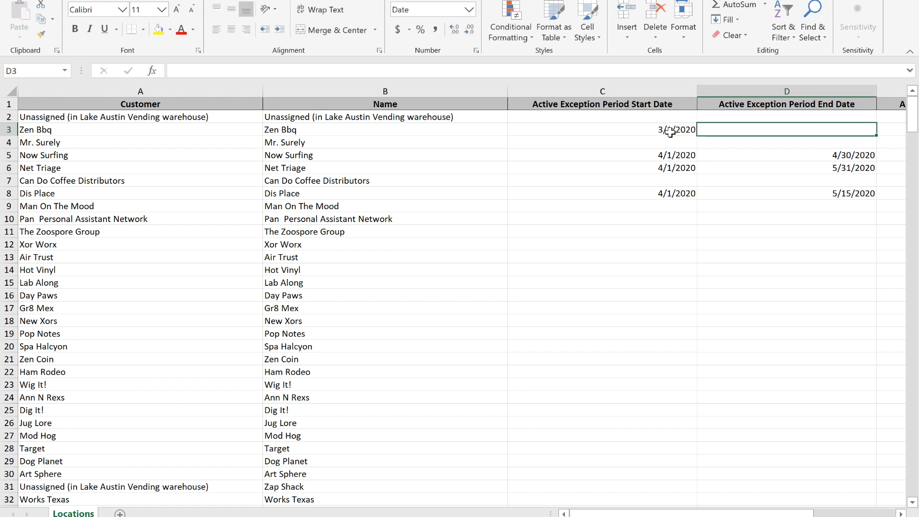
{"action": "type", "text": "5/1"}
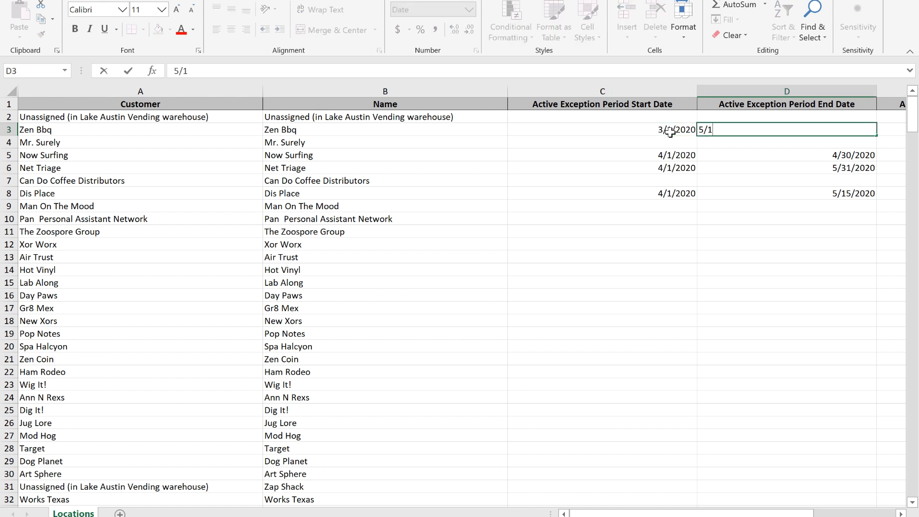
{"action": "type", "text": "5/2020"}
{"action": "key", "text": "Tab"}
Set the exception period forecast for Zen Bbq to 0.0 % and its note to COVID-19.
{"action": "type", "text": "9"}
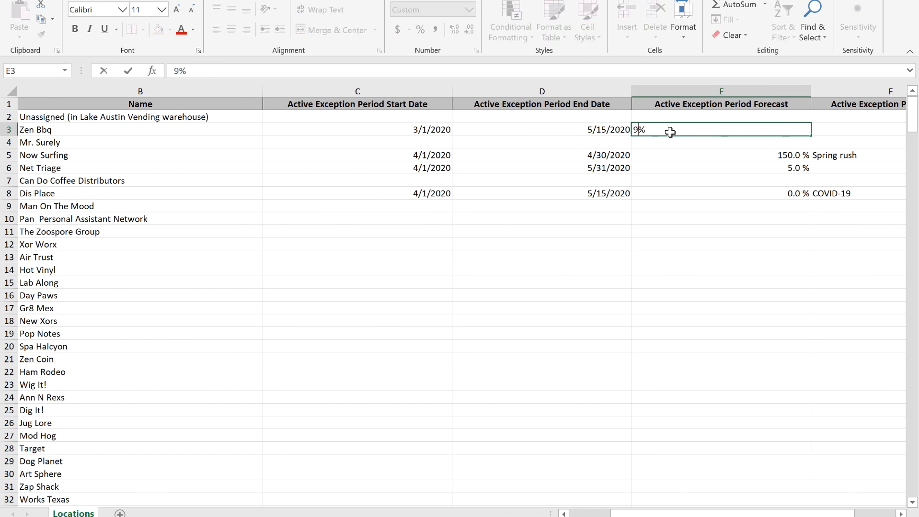
{"action": "type", "text": ".0"}
{"action": "key", "text": "BackSpace"}
{"action": "key", "text": "BackSpace"}
{"action": "key", "text": "BackSpace"}
{"action": "type", "text": "0.0"}
{"action": "key", "text": "Tab"}
{"action": "type", "text": "COVID"}
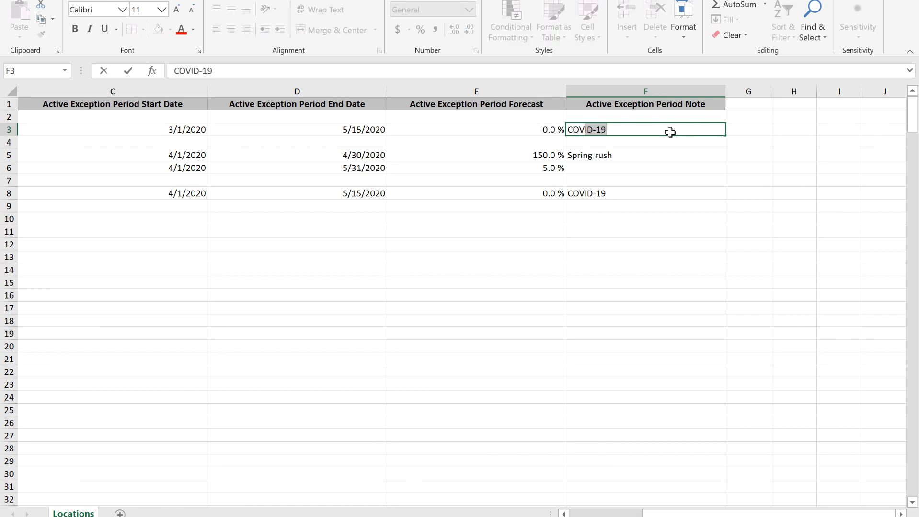
{"action": "type", "text": "-19"}
{"action": "left_click_drag", "start_coordinate": [748, 513], "coordinate": [671, 514]}
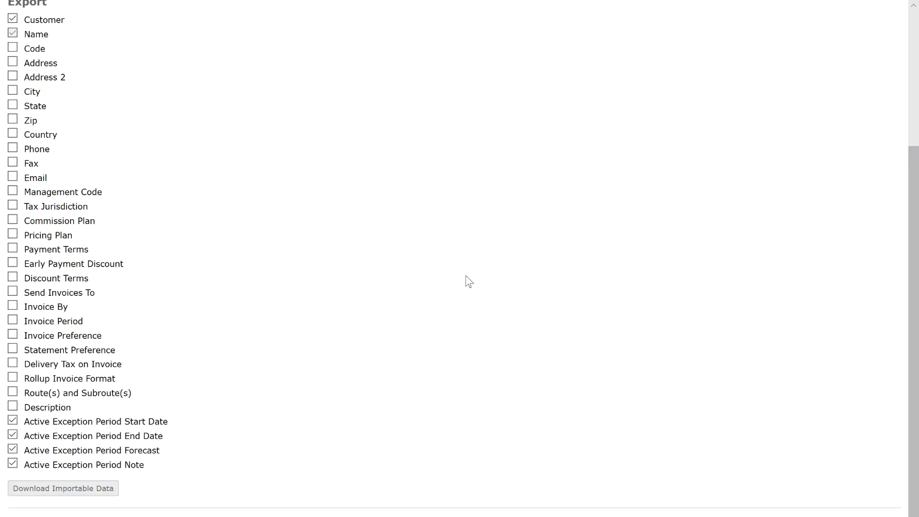
Return to the Import Locations page in Seed Pro and upload Execption Import.xlsx for an import preview.
{"action": "scroll", "coordinate": [248, 308], "scroll_direction": "up", "scroll_amount": 4}
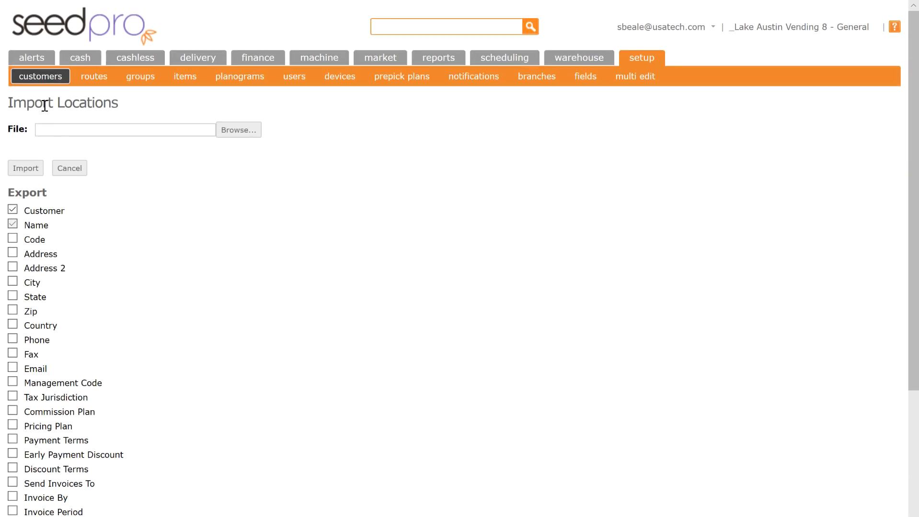
{"action": "left_click", "coordinate": [248, 139]}
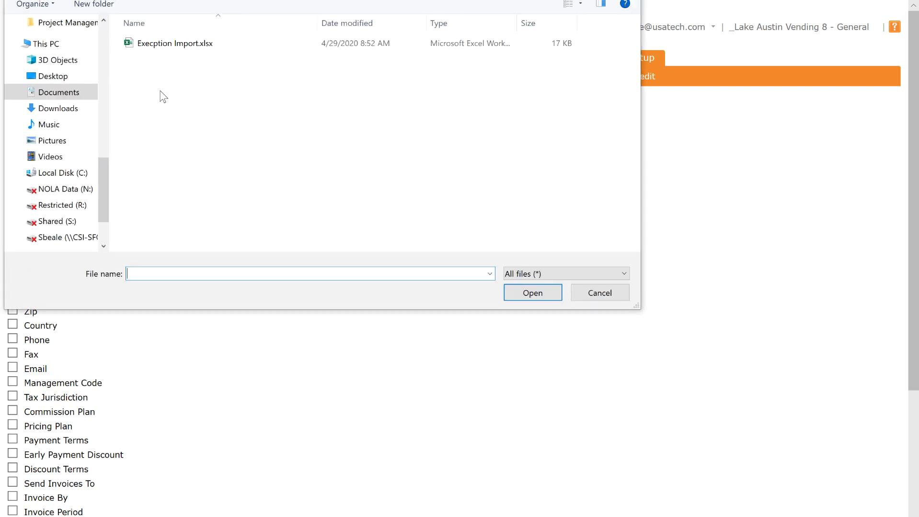
{"action": "left_click", "coordinate": [174, 42]}
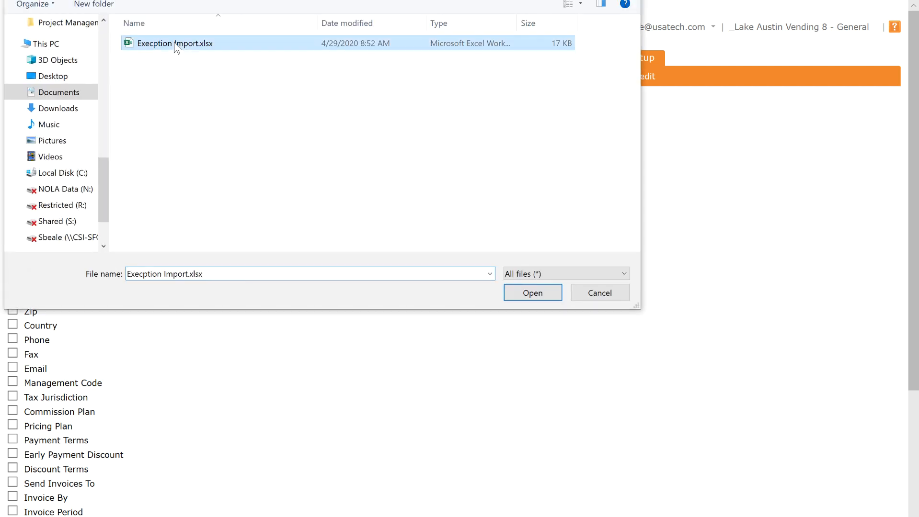
{"action": "left_click", "coordinate": [537, 293]}
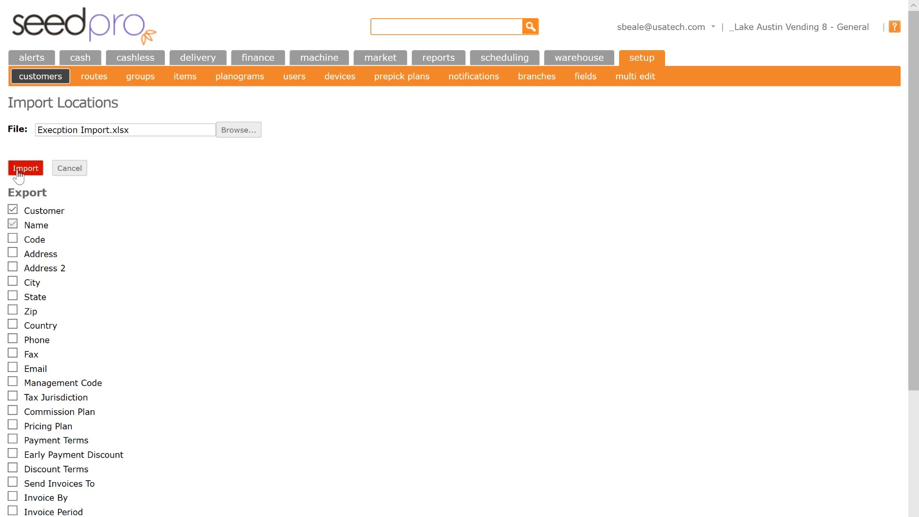
{"action": "left_click", "coordinate": [20, 173]}
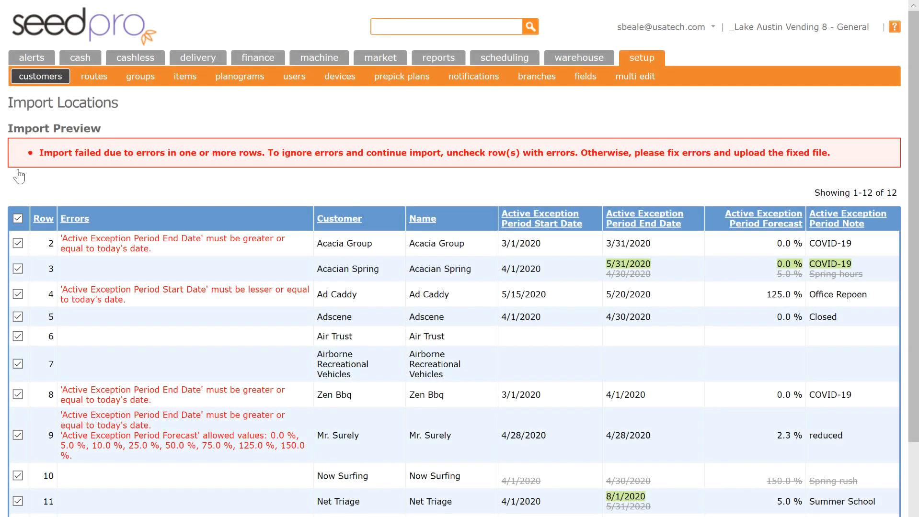
Exclude the error rows 2, 4, 8 and 9 from the import preview and import the remaining selected rows.
{"action": "scroll", "coordinate": [379, 231], "scroll_direction": "down", "scroll_amount": 2}
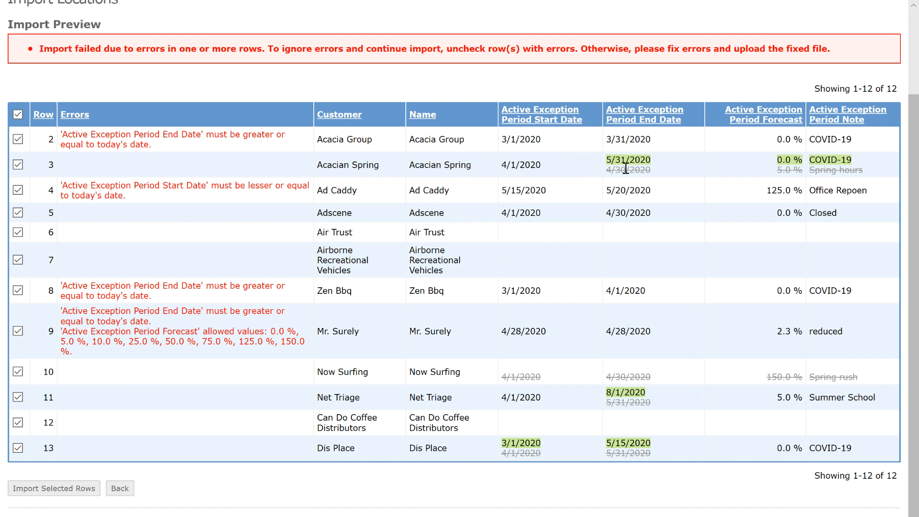
{"action": "left_click_drag", "start_coordinate": [652, 170], "coordinate": [605, 169]}
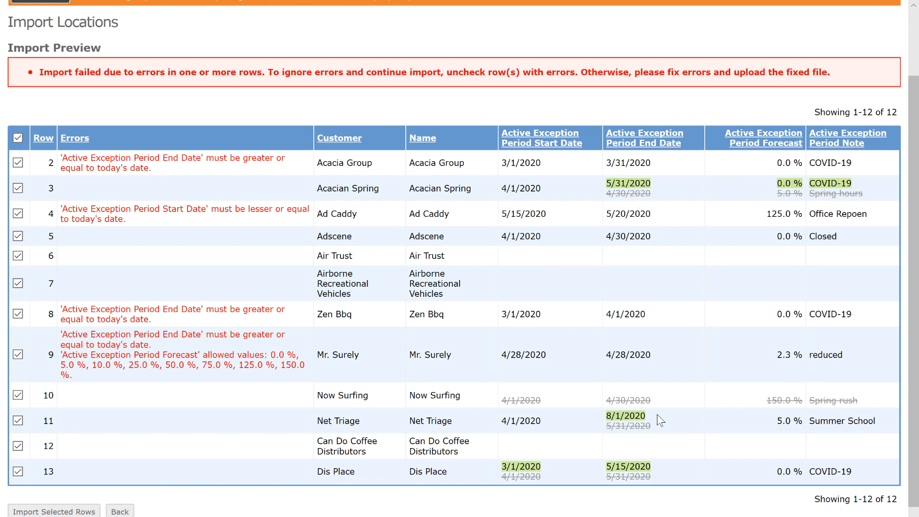
{"action": "left_click", "coordinate": [18, 354]}
{"action": "left_click", "coordinate": [18, 314]}
{"action": "left_click", "coordinate": [18, 214]}
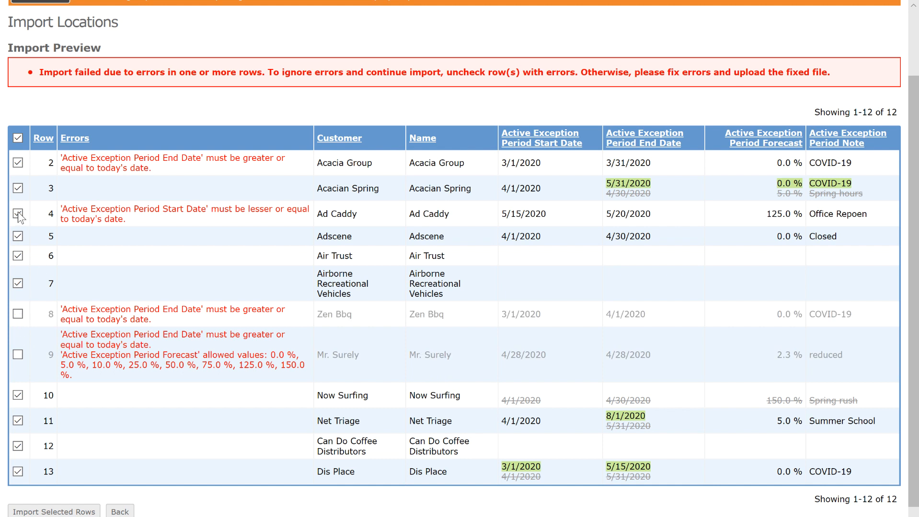
{"action": "left_click", "coordinate": [18, 163]}
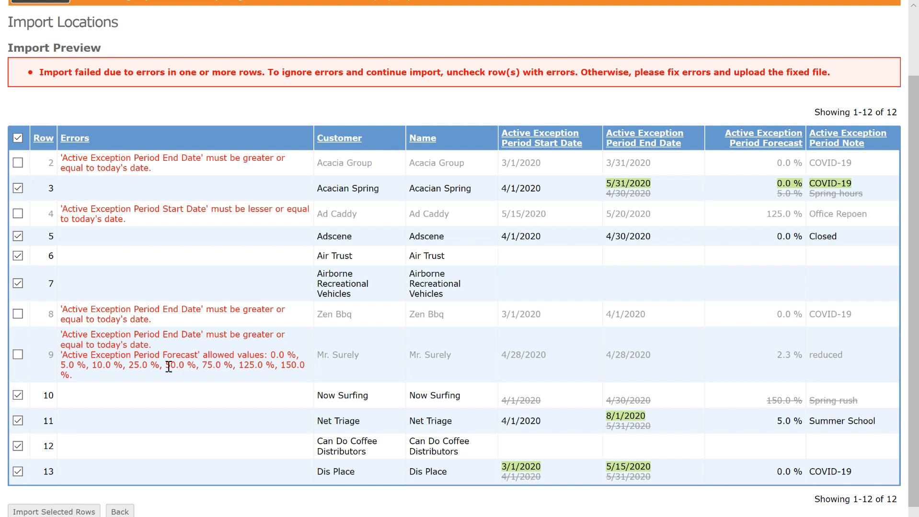
{"action": "scroll", "coordinate": [169, 367], "scroll_direction": "down", "scroll_amount": 1}
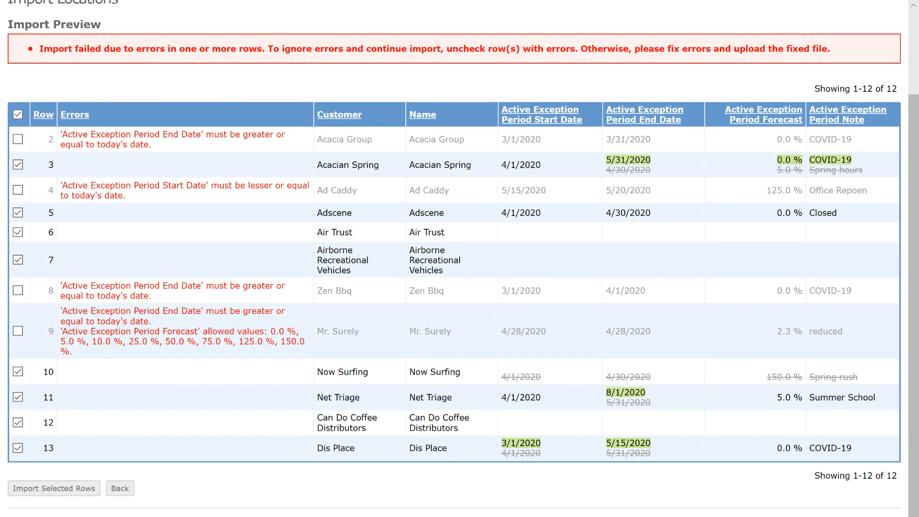
{"action": "left_click", "coordinate": [46, 492]}
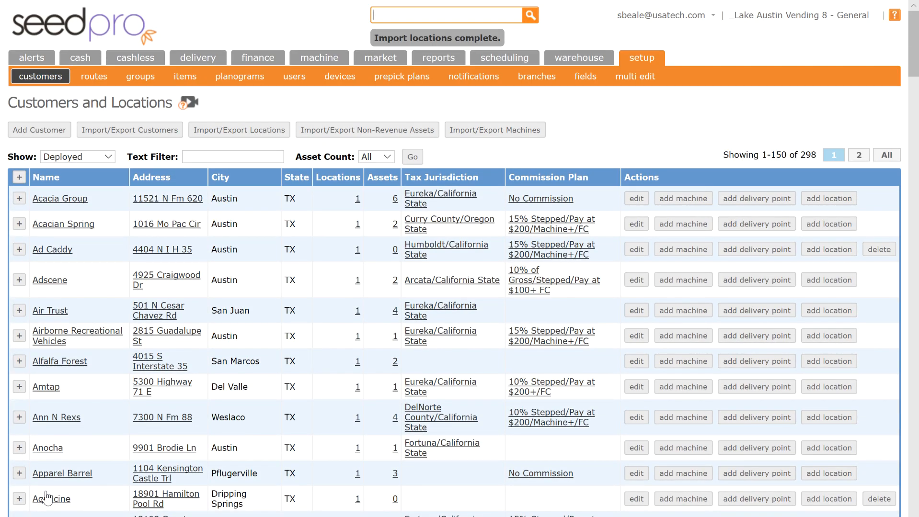
Open the Acacian Spring location under its customer and check its updated exception periods.
{"action": "left_click", "coordinate": [20, 224]}
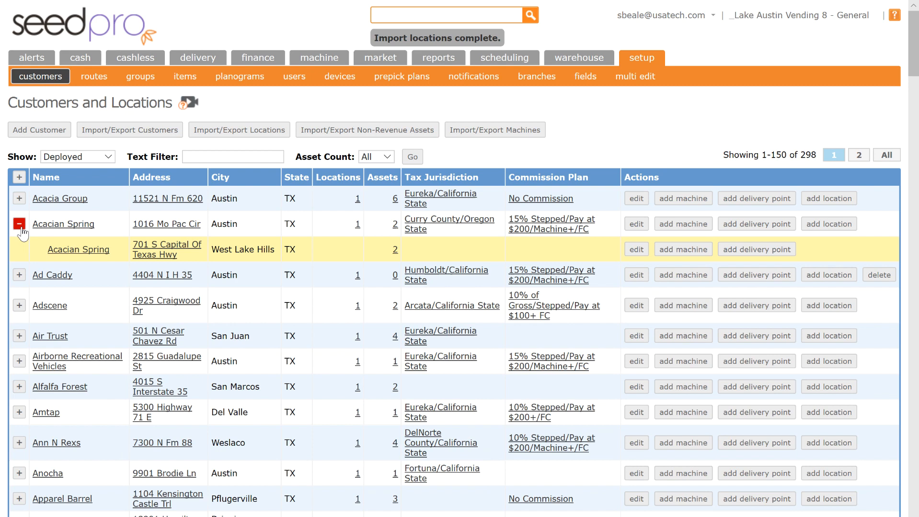
{"action": "left_click", "coordinate": [76, 250]}
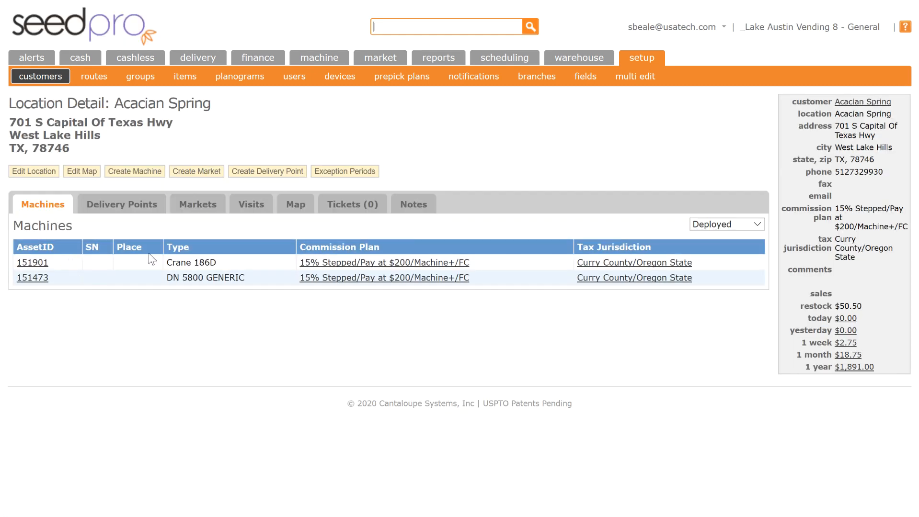
{"action": "left_click", "coordinate": [361, 174]}
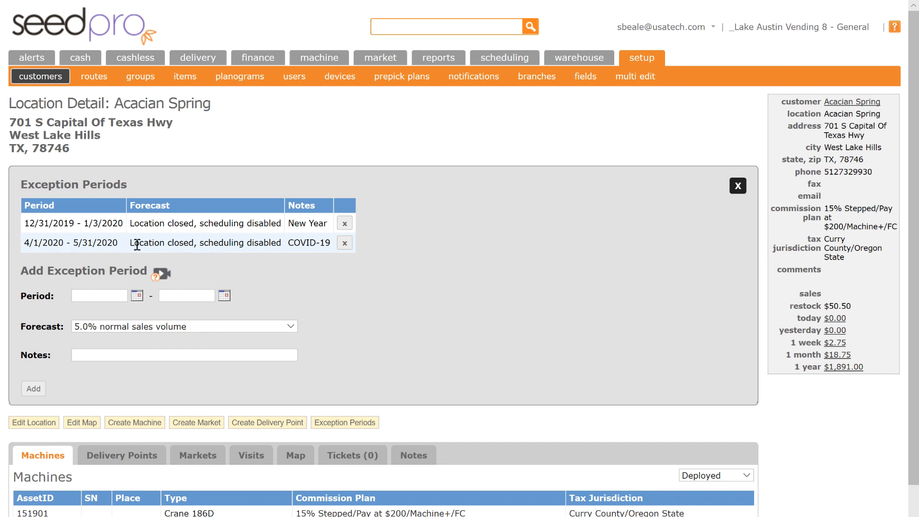